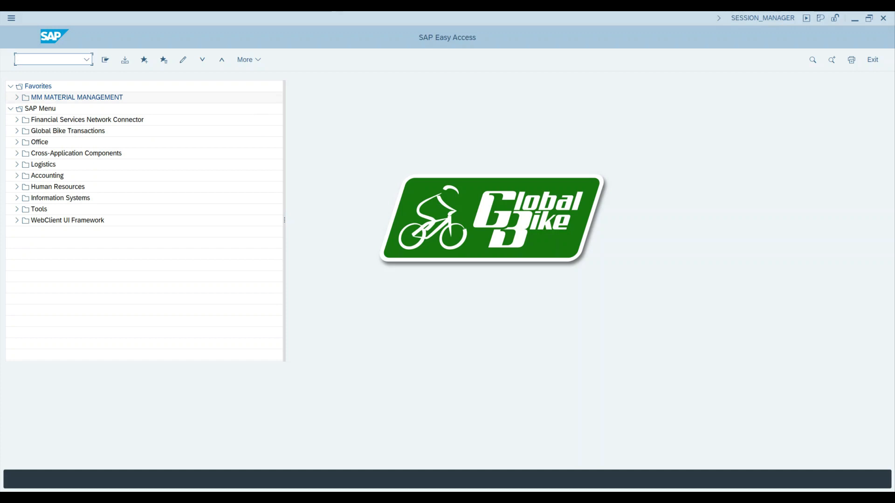
Open the MD04 stock/requirements list for material BOLT1001 at plant HD00, clearing the MRP area entry
text(MD04)
key(Return)
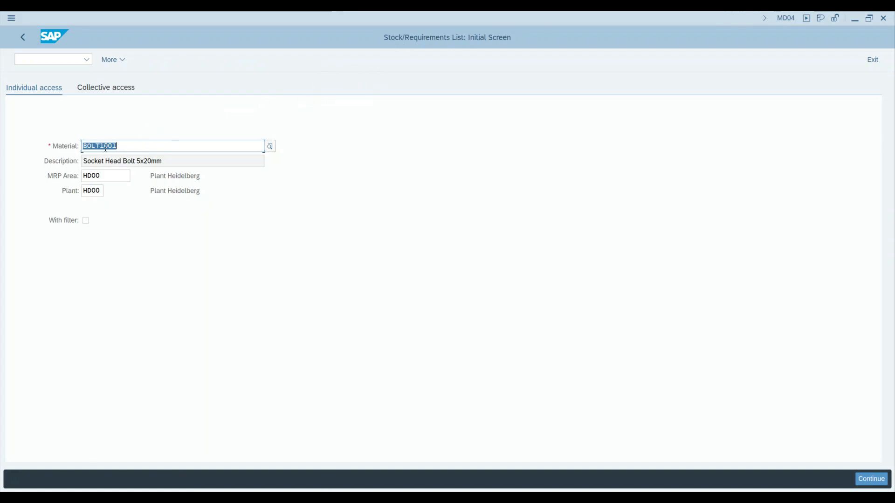
click(132, 145)
key(Tab)
key(Delete)
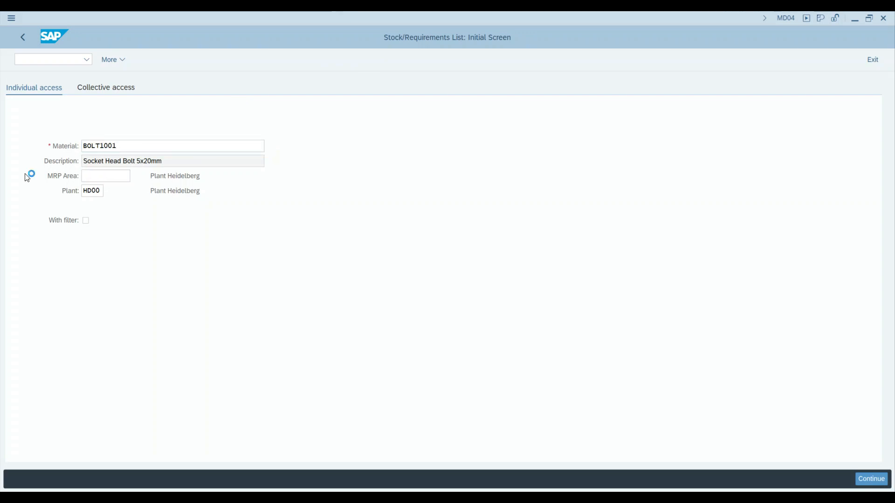
key(Return)
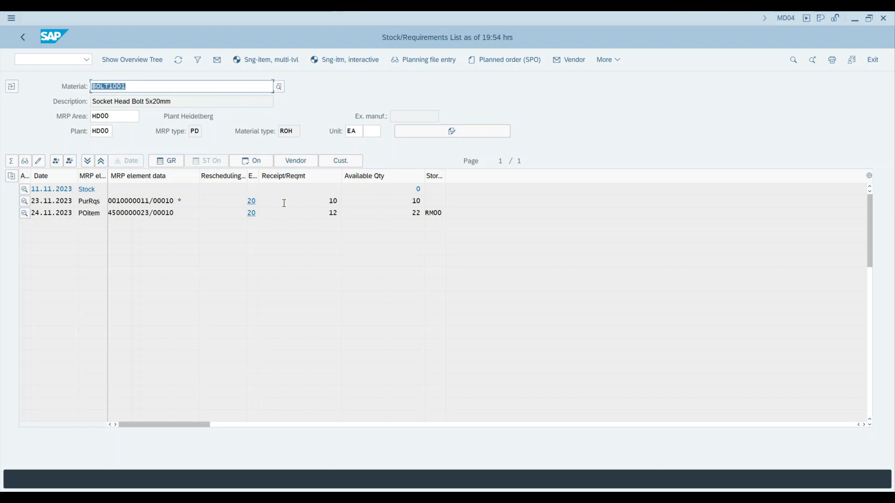
Examine the stock, purchase requisition and purchase order item rows of the list, including the requisition's exception message
click(420, 189)
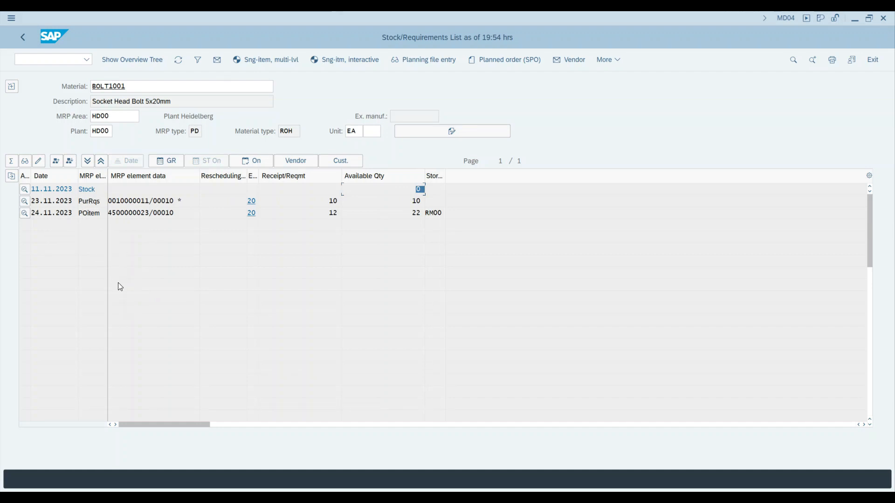
drag(124, 200, 146, 201)
drag(147, 213, 174, 213)
click(411, 189)
double_click(411, 190)
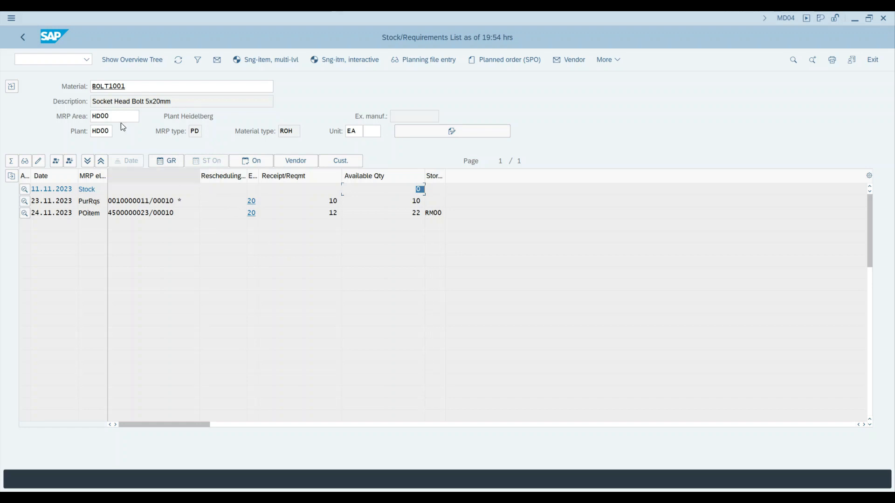
click(256, 201)
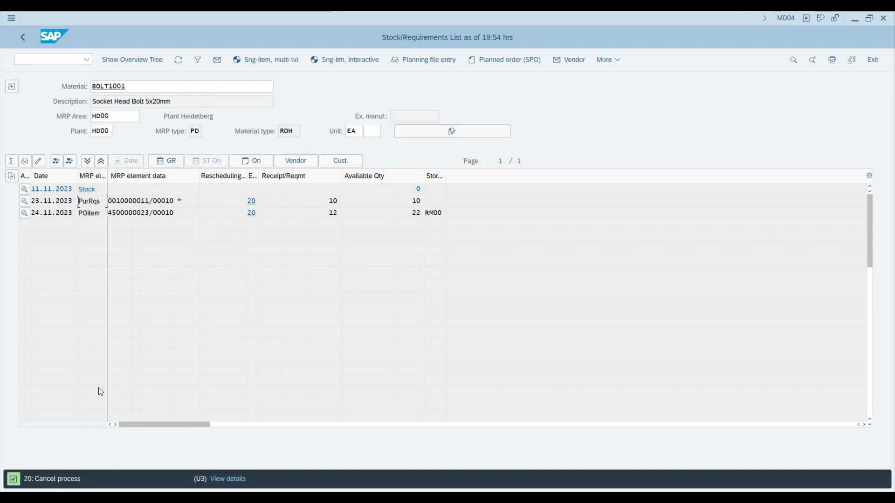
drag(89, 213, 168, 213)
click(138, 201)
key(shift+End)
drag(141, 214, 166, 204)
drag(124, 217, 162, 202)
drag(119, 213, 145, 200)
Start transaction MM02 in a new session and bring up the view selection for material BOLT1001
click(67, 84)
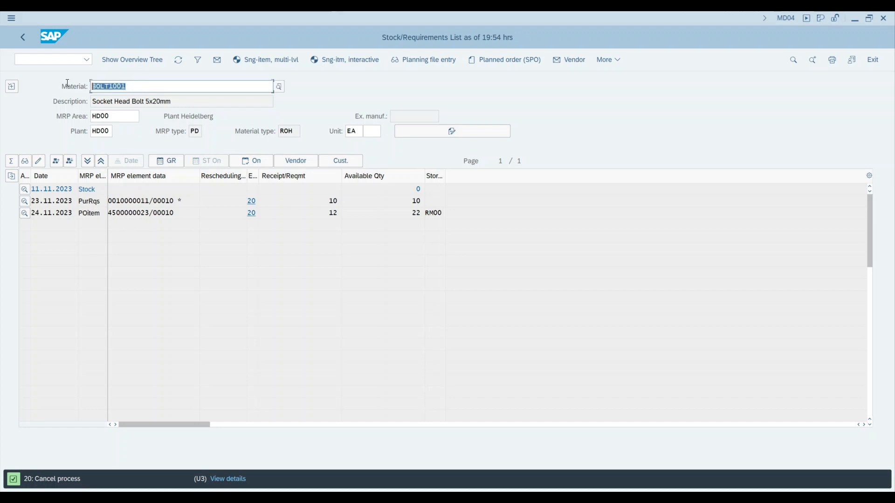
click(65, 59)
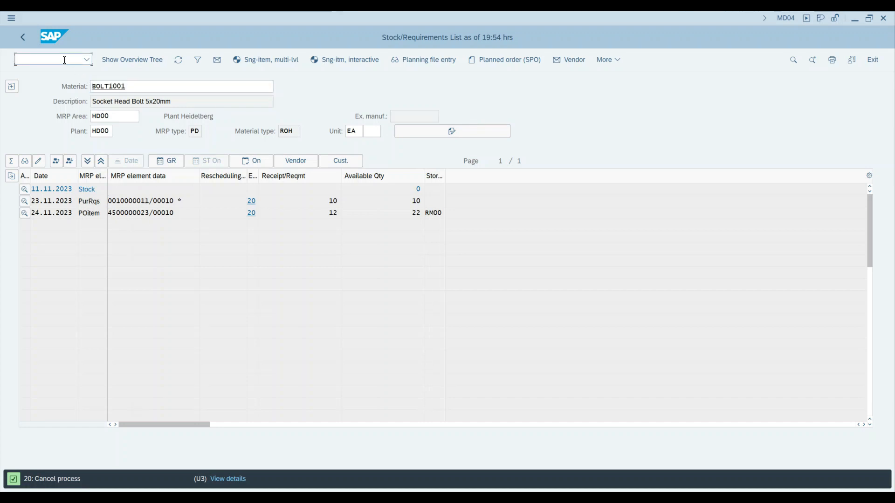
text(/)
text(O)
text(MD04)
key(Return)
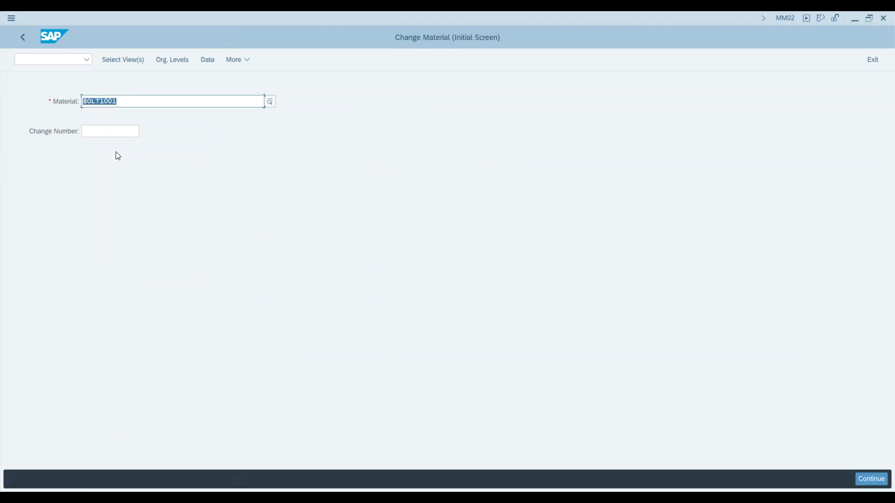
key(End)
key(Return)
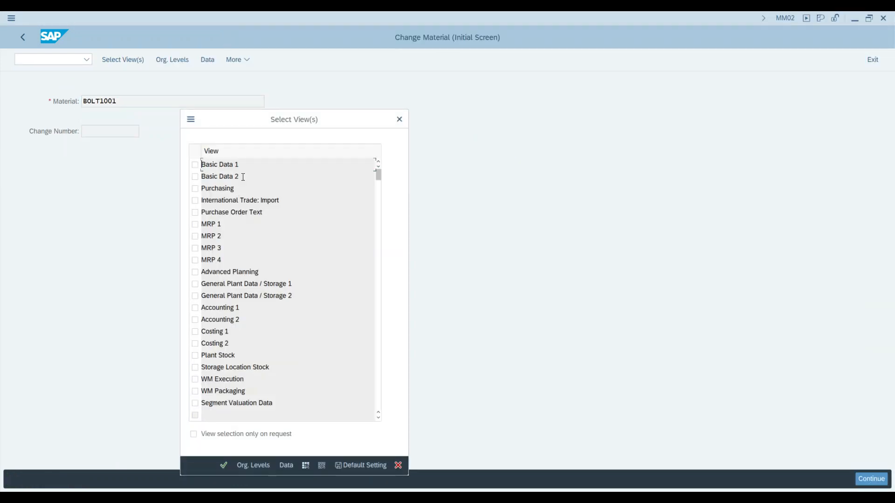
Select only the MRP 2 view and open it for plant HD00
click(196, 225)
click(196, 237)
click(195, 225)
click(223, 465)
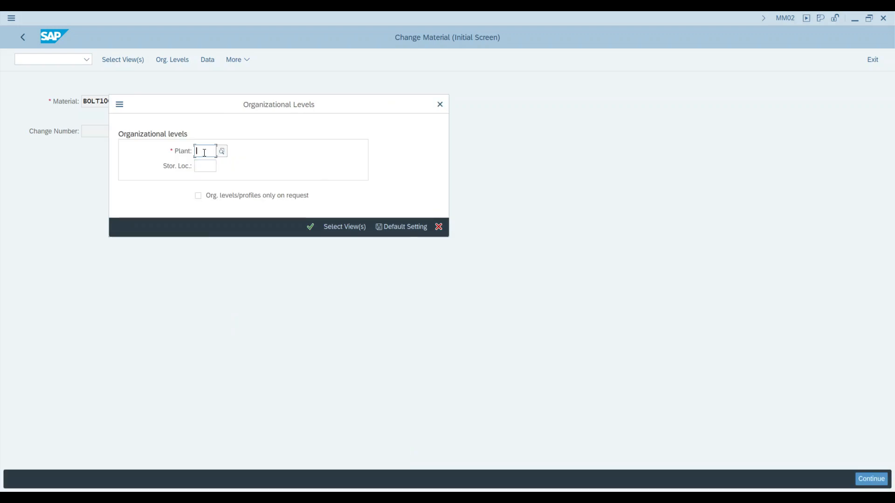
text(HD00)
key(Return)
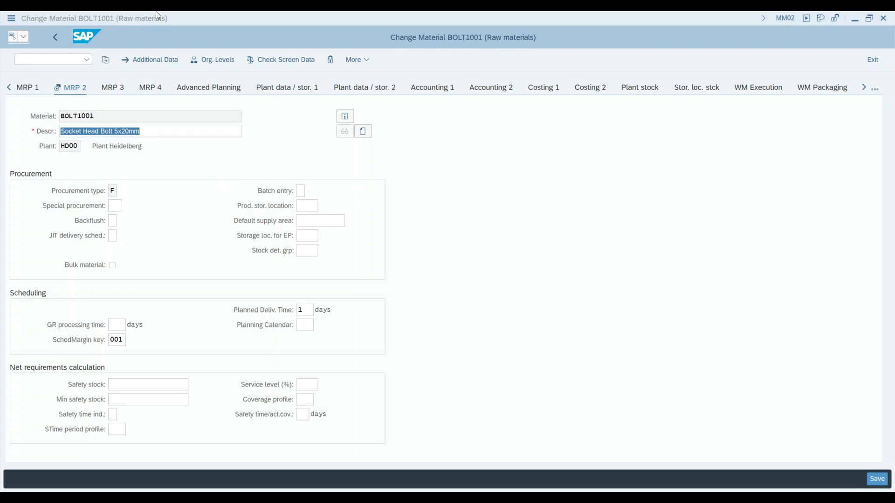
Set the material's safety stock to 60 and save the material master change
click(113, 385)
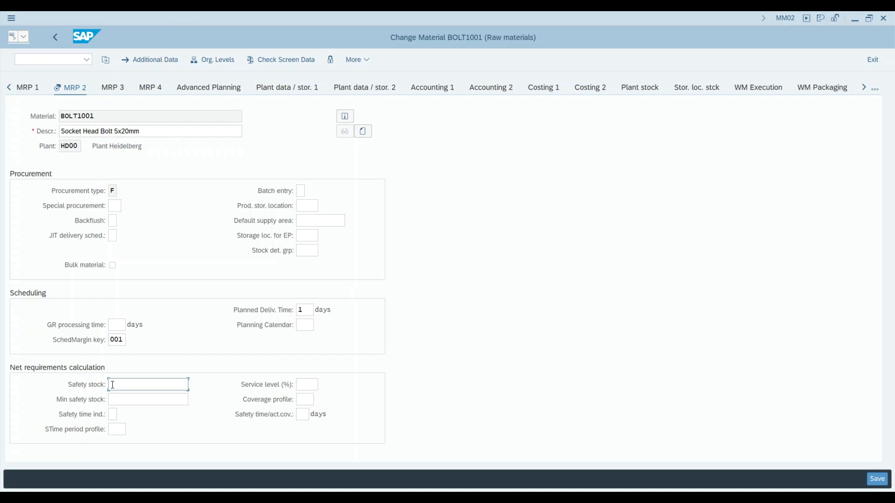
text(60)
key(Return)
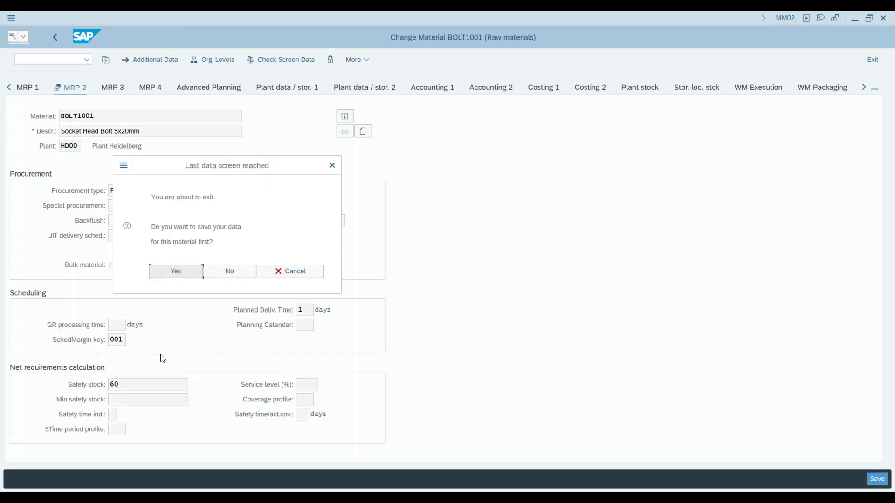
click(185, 275)
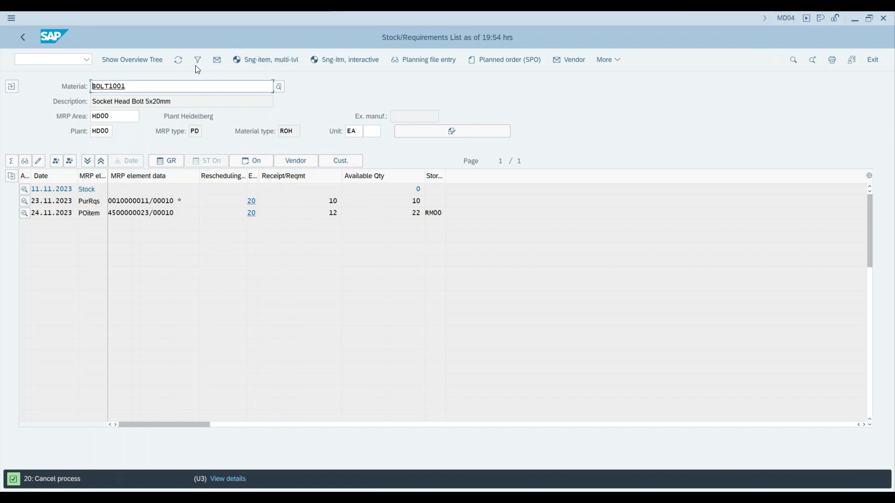
Refresh the stock/requirements list and examine the safety stock row's requirement and available quantity
click(179, 61)
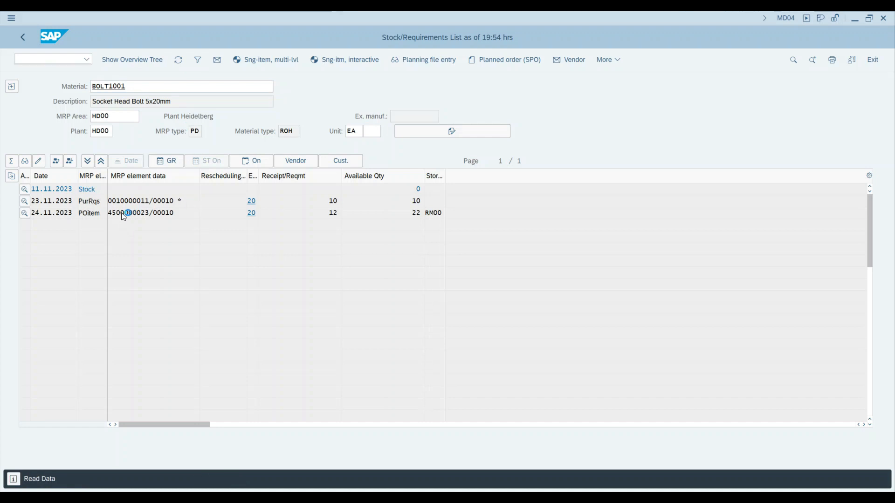
drag(149, 203, 114, 207)
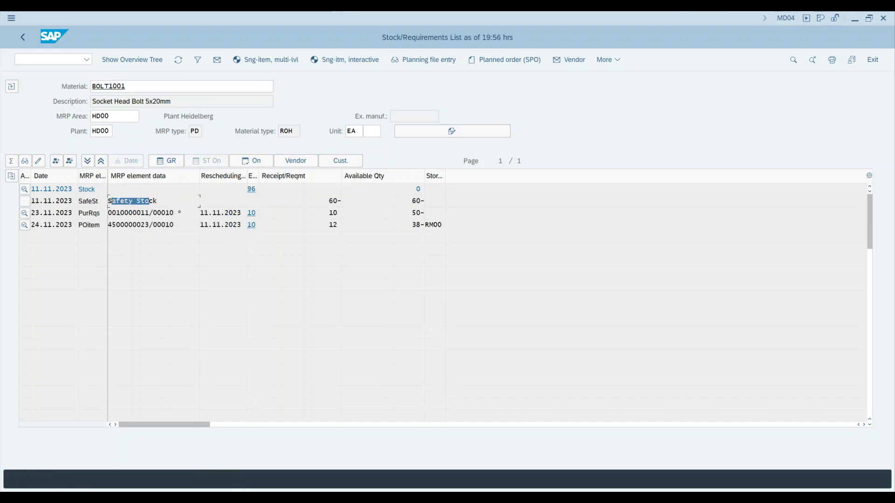
click(339, 206)
drag(401, 202, 426, 202)
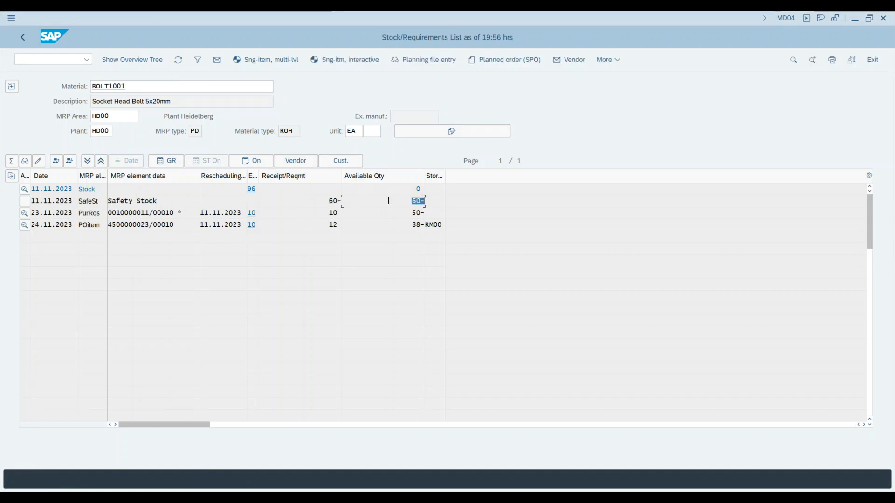
drag(176, 208, 86, 200)
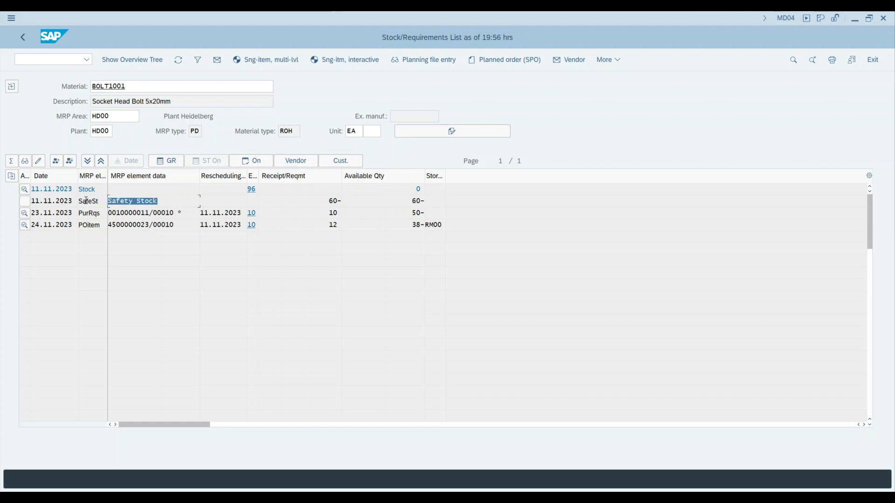
drag(410, 201, 440, 203)
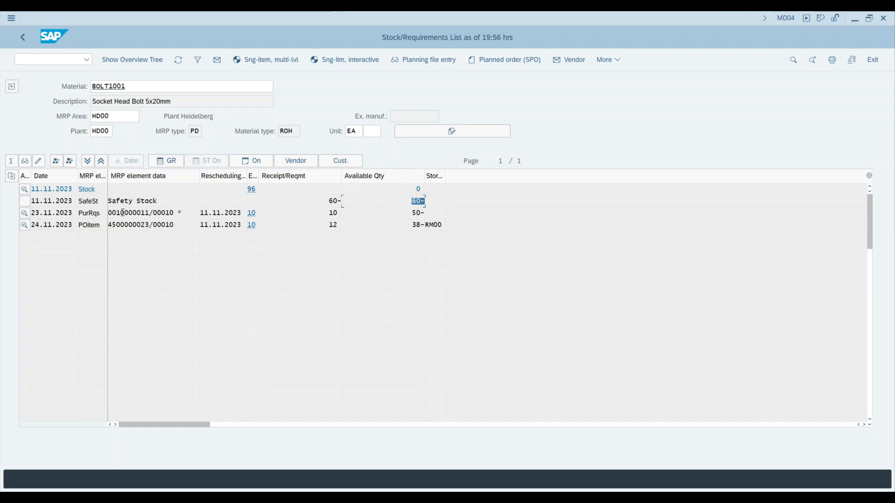
Examine the receipt and available quantities in the purchase requisition and purchase order item rows
drag(139, 206, 351, 214)
drag(396, 212, 442, 211)
drag(134, 228, 173, 227)
drag(330, 227, 347, 225)
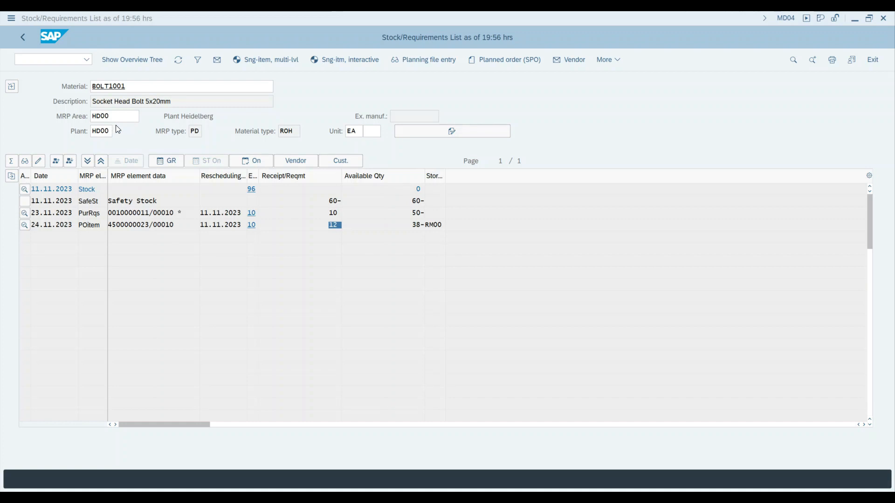
Start transaction MD02 for single-item, multi-level planning in a new session
click(41, 58)
text(/)
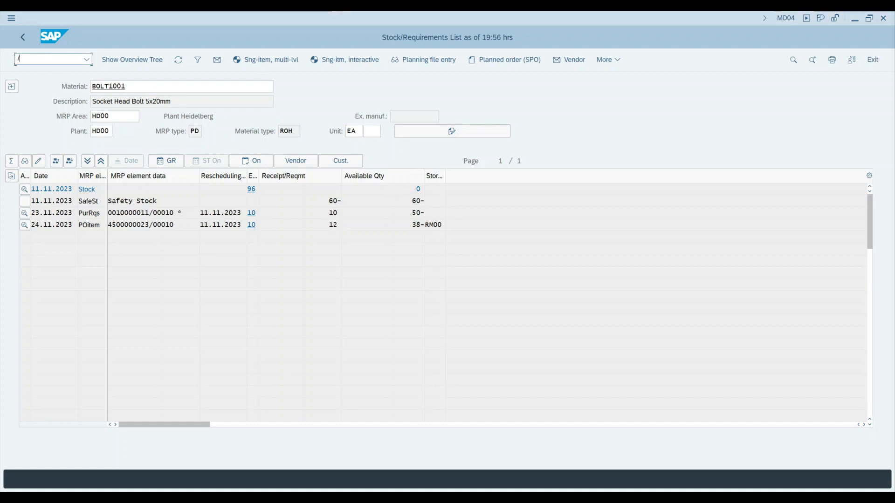
text(O MM02)
key(BackSpace)
key(BackSpace)
key(BackSpace)
text(D02)
key(Return)
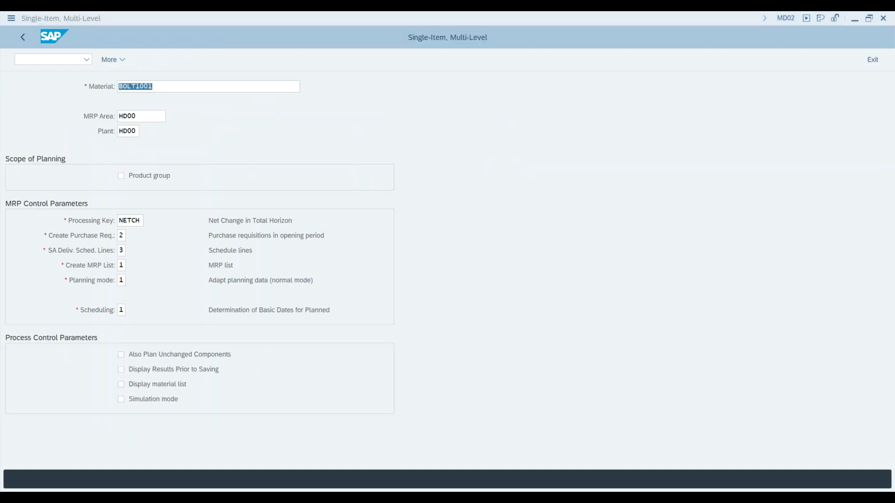
Check the material, MRP area and processing key, and set Create Purchase Req. to 1 (Purchase requisitions)
click(163, 90)
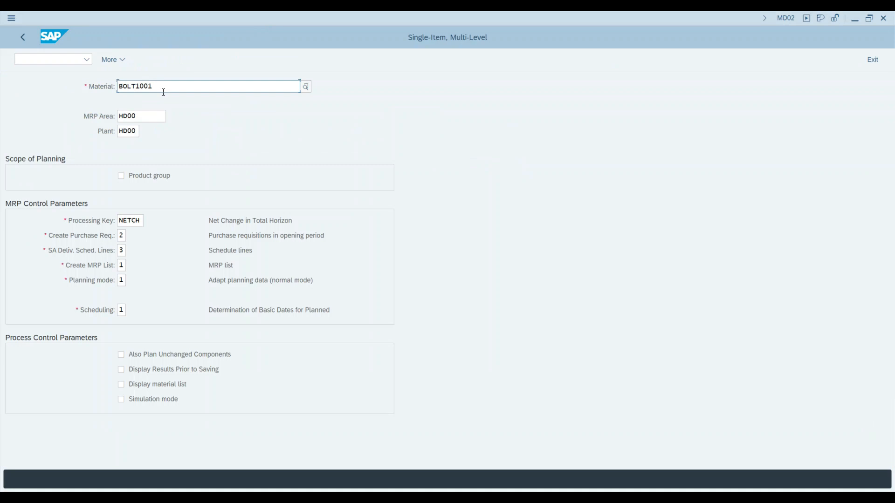
click(145, 120)
click(132, 221)
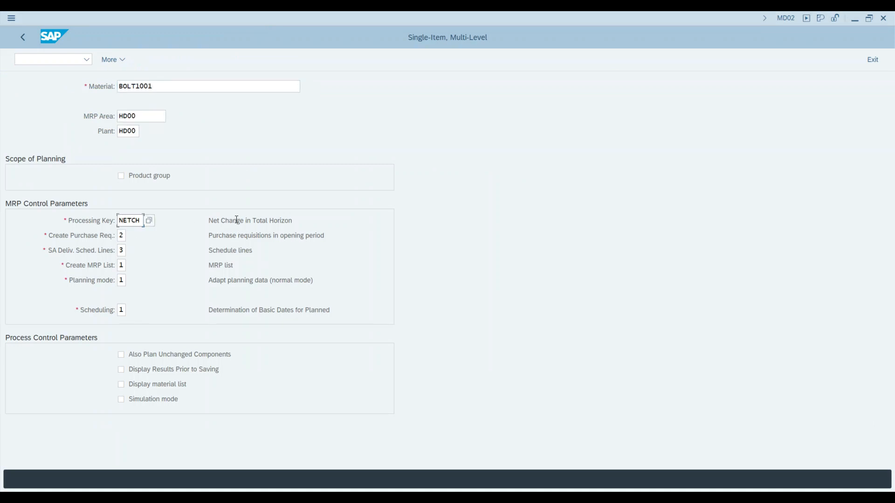
click(123, 236)
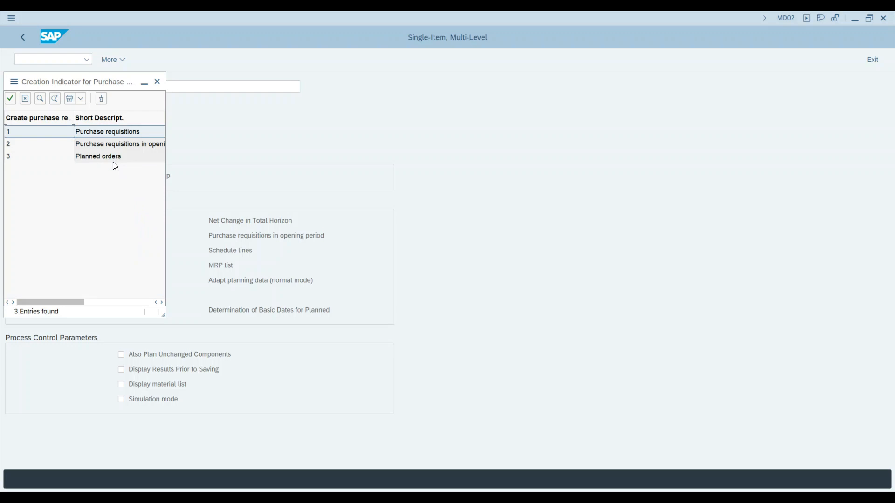
double_click(87, 135)
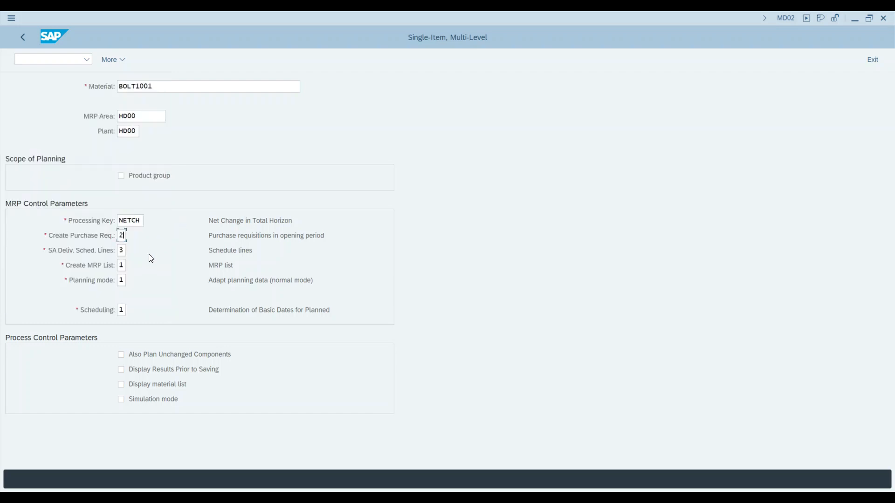
Check the SA delivery schedule lines setting and choose option 1 (MRP list) for Create MRP List
click(125, 251)
drag(219, 251, 260, 251)
click(123, 266)
key(F4)
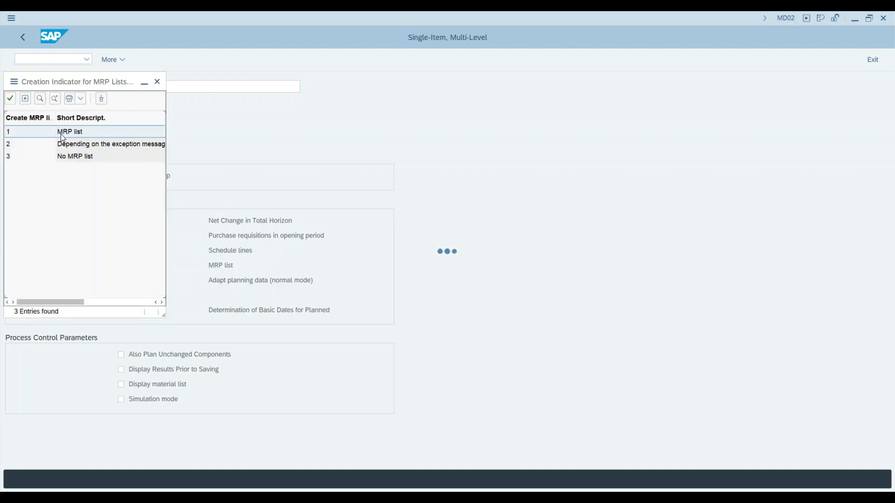
click(61, 132)
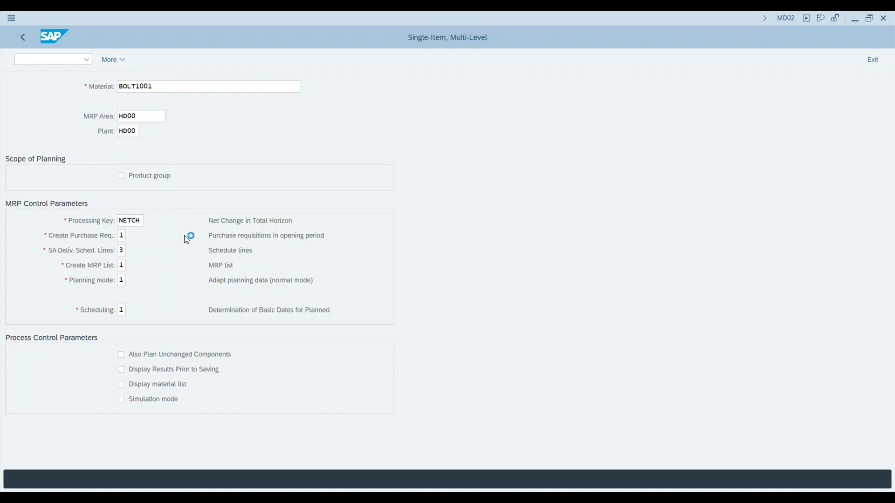
Review the available planning mode options and close the list without choosing another mode
click(122, 281)
click(132, 281)
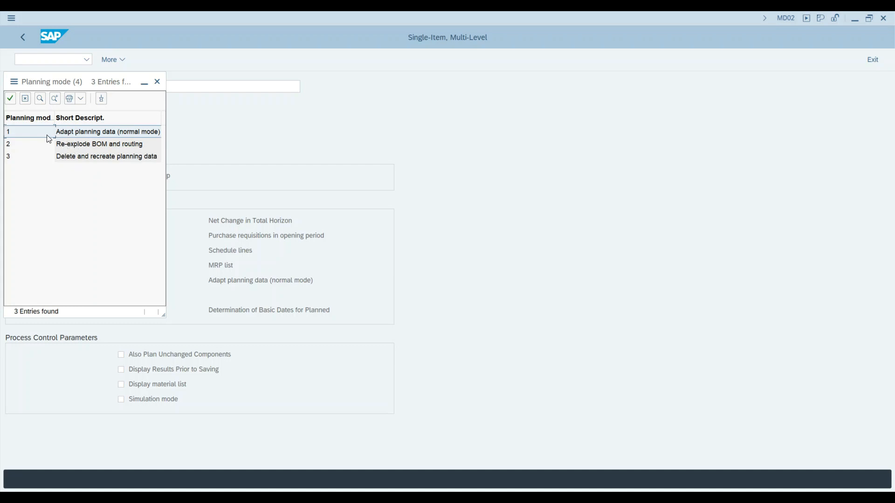
click(158, 82)
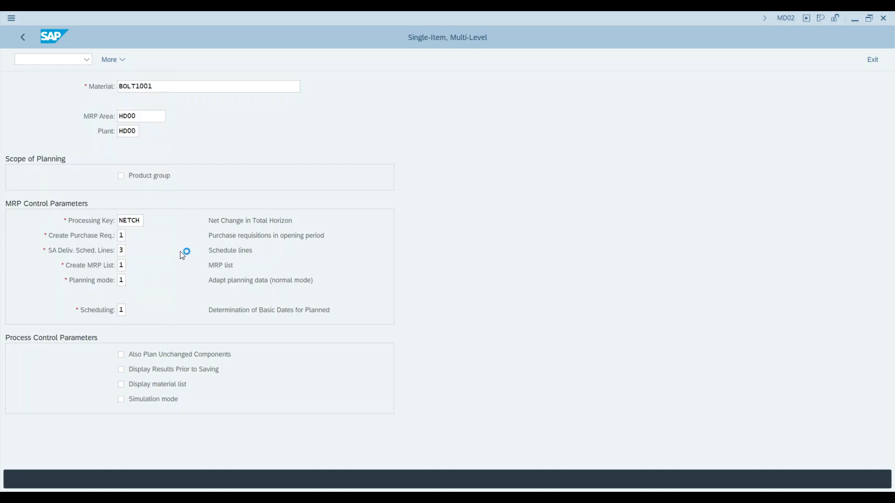
click(122, 280)
Set Scheduling to 2 (Lead Time Scheduling and Capacity Planning) and execute the planning run
click(122, 310)
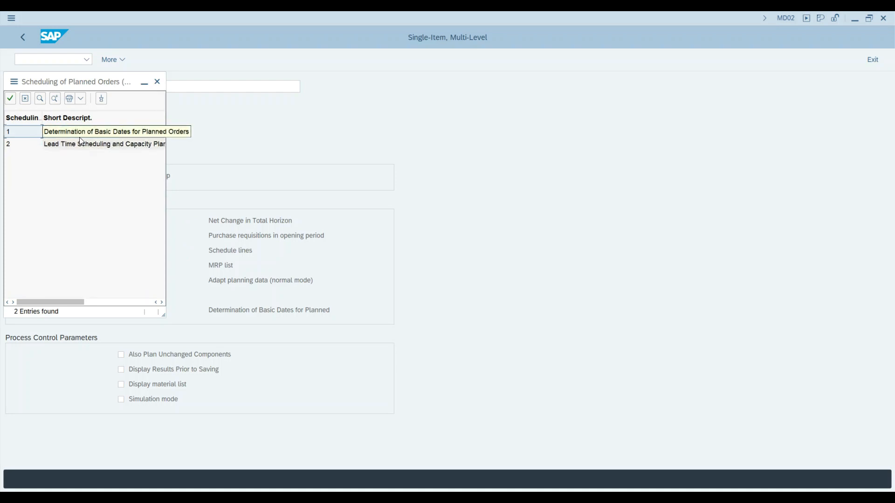
double_click(59, 145)
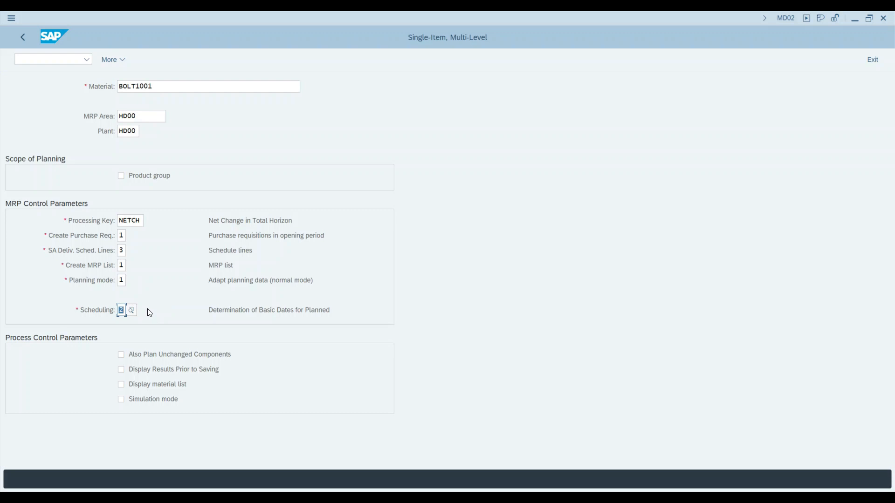
key(Return)
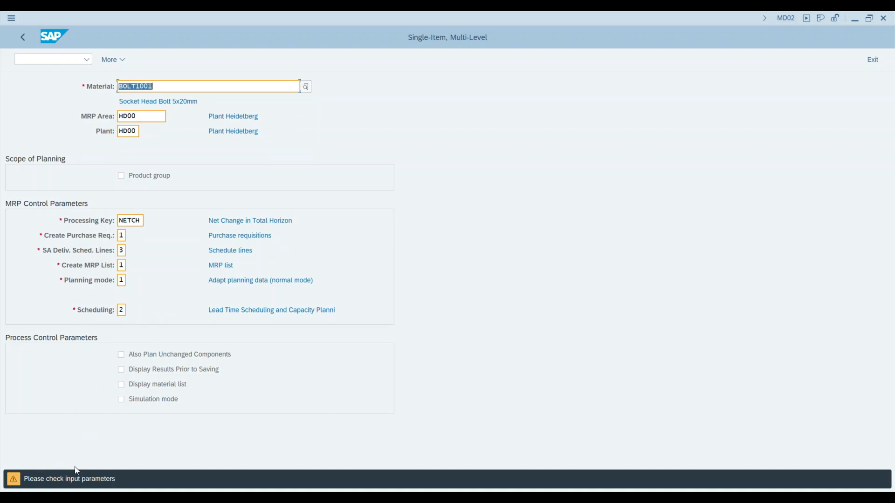
key(Return)
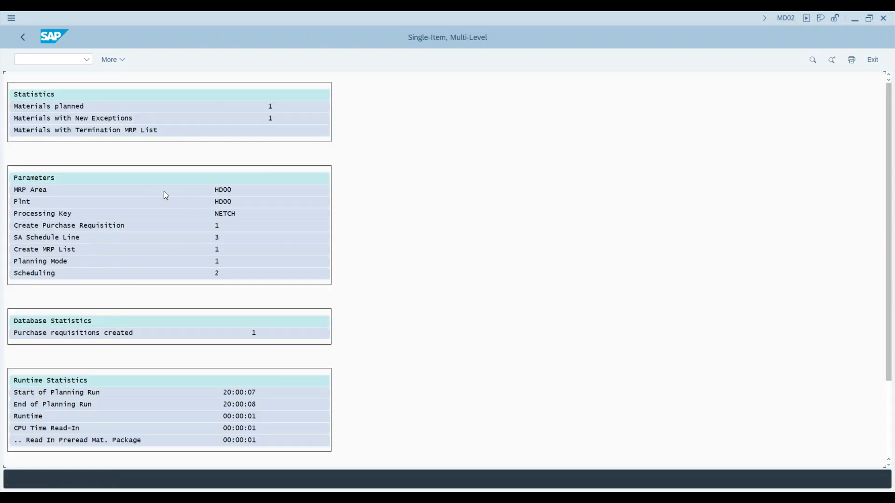
Check the database statistics of the planning run for created purchase requisitions and return to the planning parameters
click(54, 333)
key(Tab)
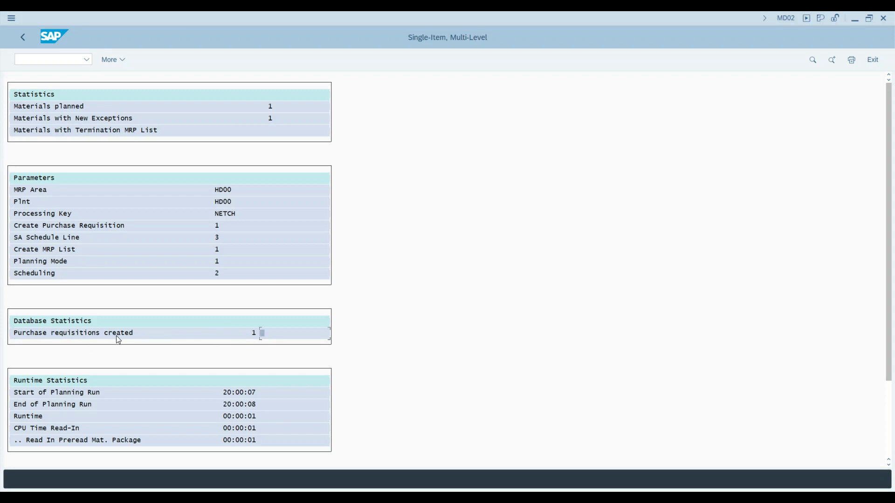
click(22, 37)
Switch to the open Stock/Requirements List session for BOLT1001 and refresh the list
mouse_move(531, 497)
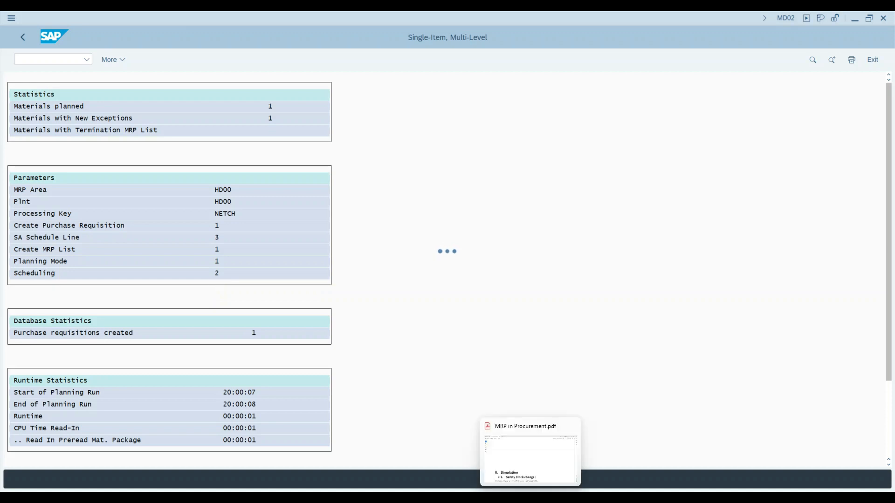
mouse_move(572, 497)
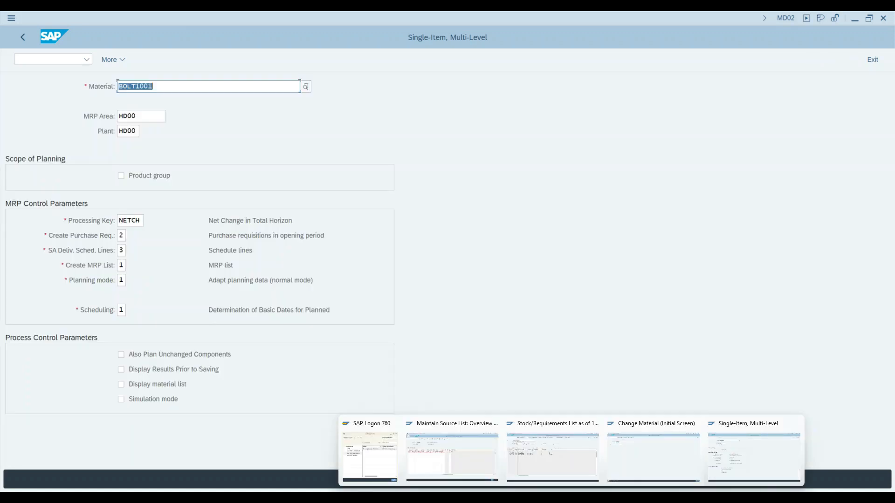
click(653, 461)
mouse_move(519, 497)
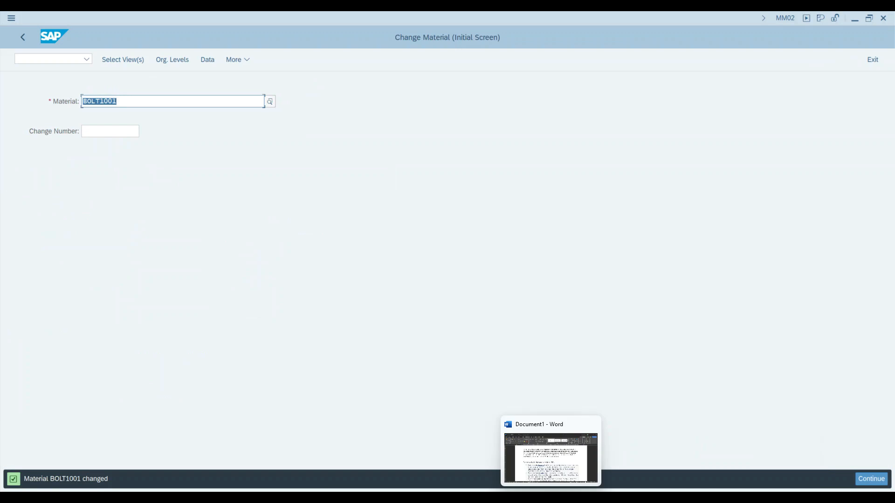
mouse_move(572, 496)
click(570, 480)
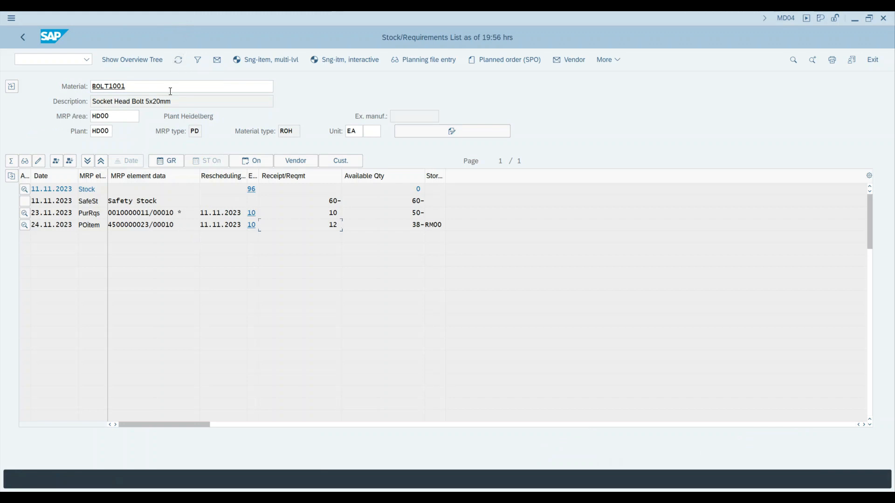
key(F6)
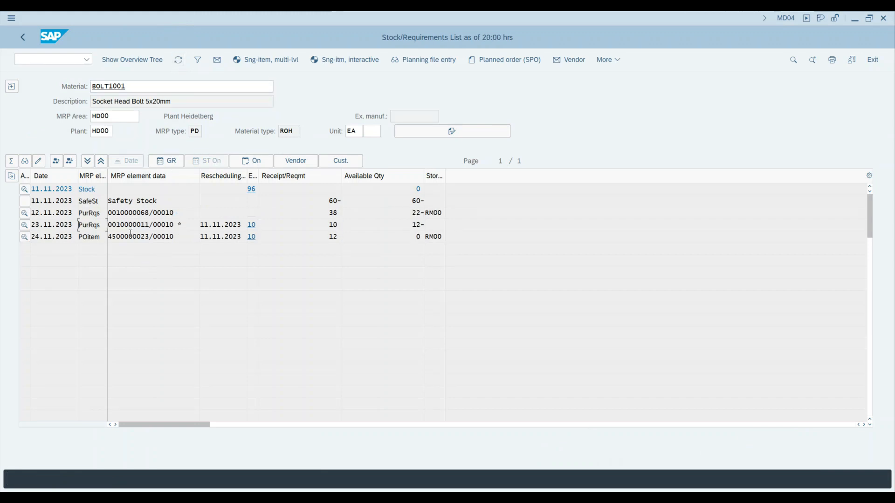
Check the number, quantity and additional MRP element data of the purchase requisition dated 12.11.2023, and close the details
drag(116, 213, 179, 217)
drag(328, 213, 355, 211)
drag(180, 215, 96, 214)
double_click(139, 211)
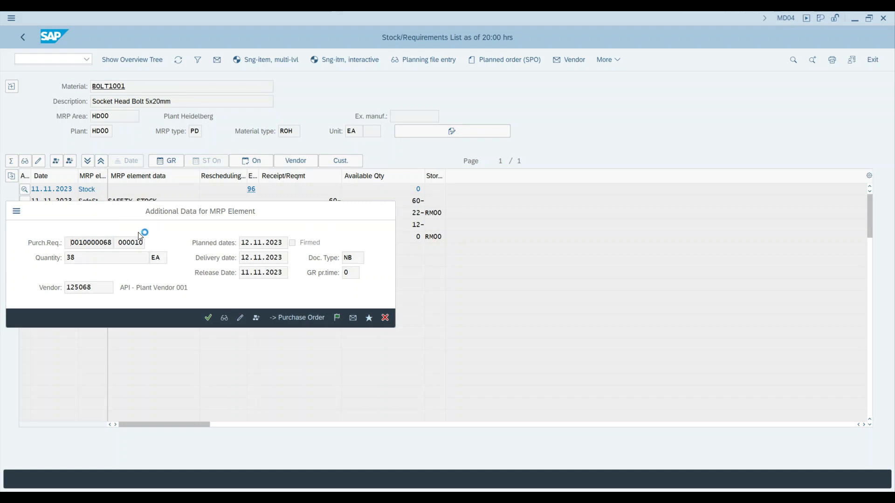
key(Return)
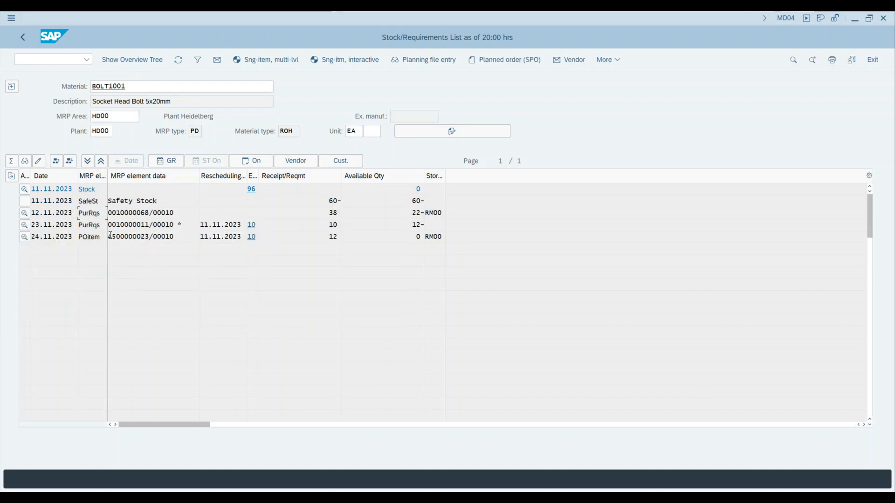
Start a purchase order from the details of the 12.11.2023 purchase requisition and set the company code to DE00
double_click(127, 213)
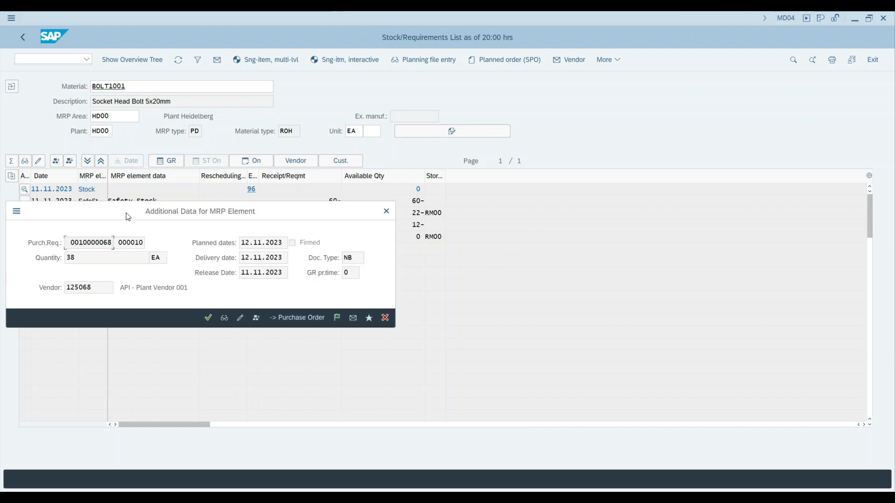
click(289, 320)
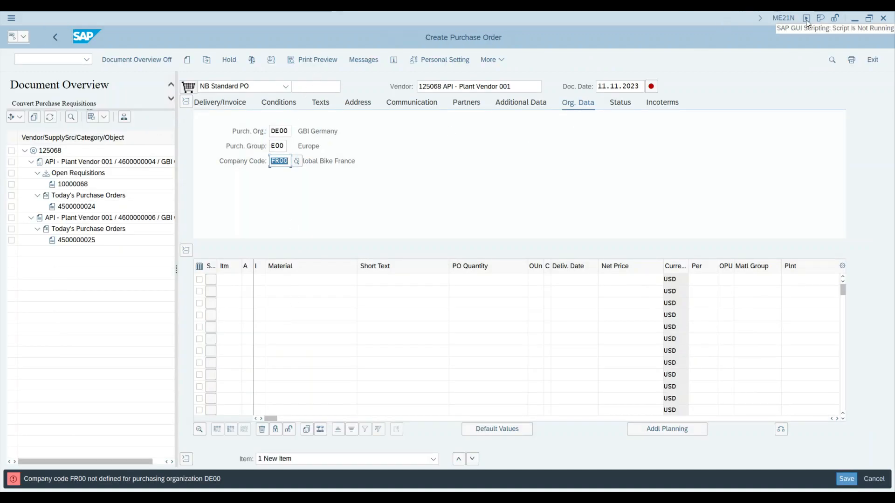
text(DE00)
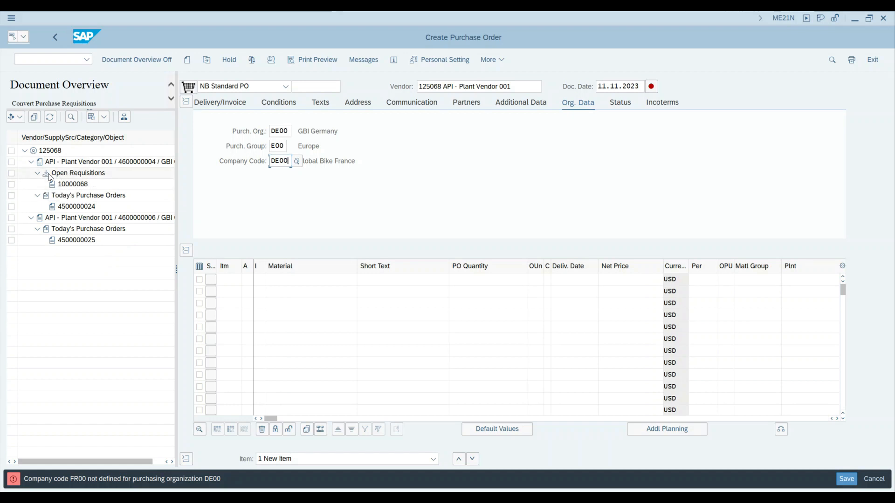
Adopt the vendor's open requisition into the purchase order, and check and save the order
click(12, 184)
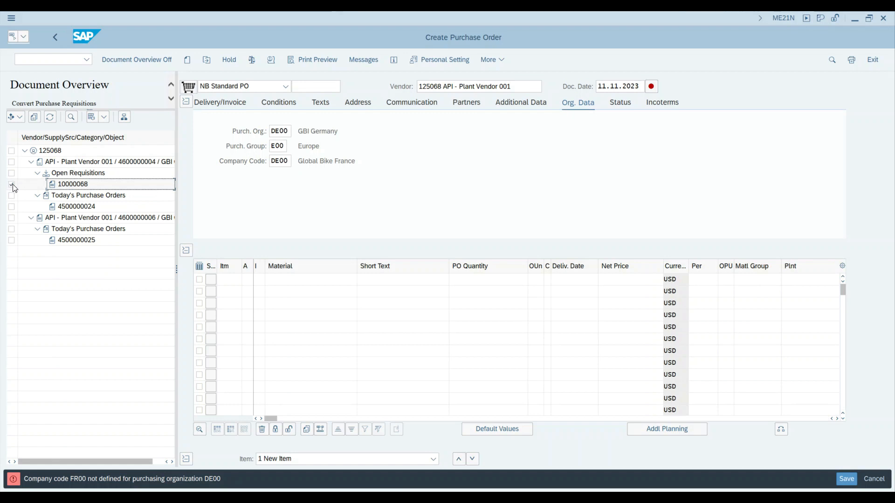
click(35, 117)
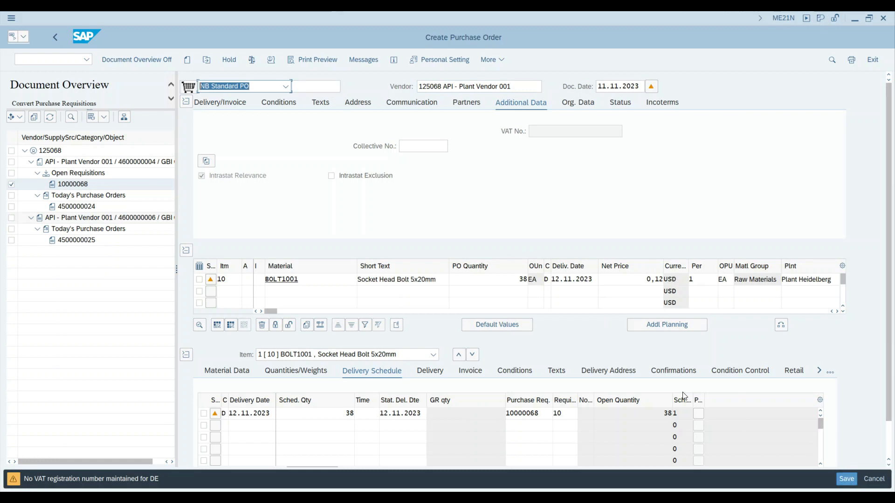
click(251, 60)
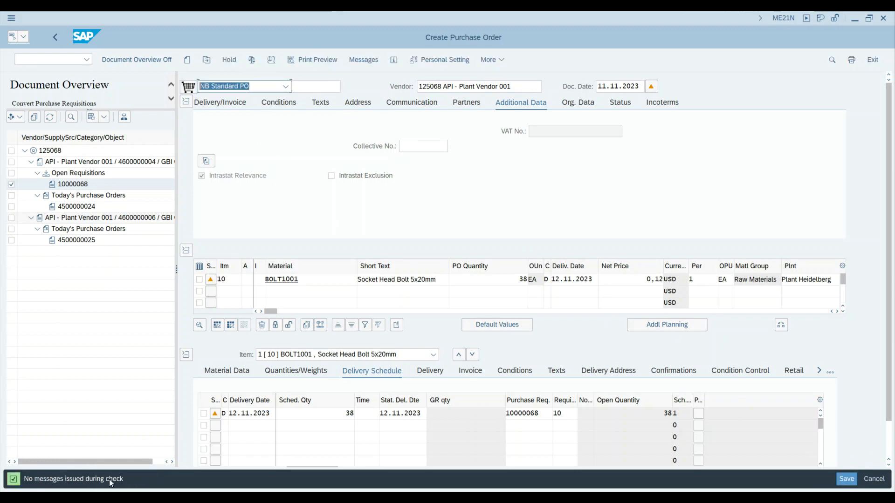
click(846, 479)
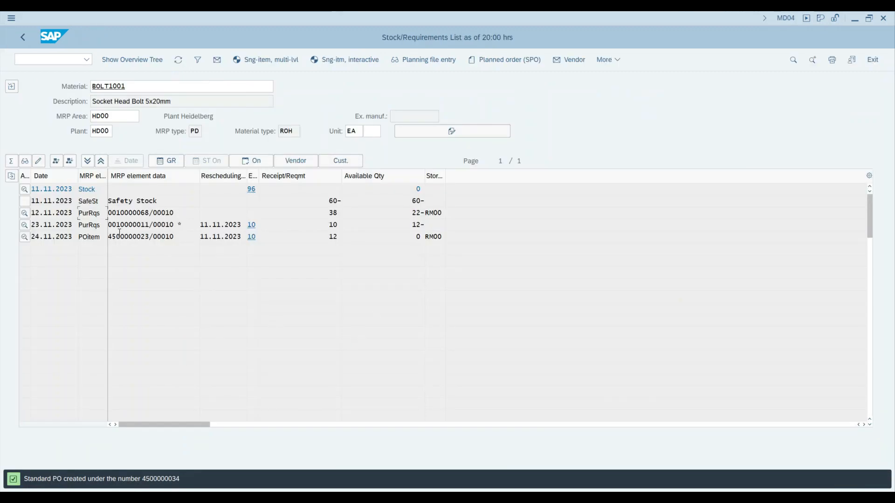
Refresh the stock/requirements list and show the vendor data columns alongside the purchase order item dated 12.11.2023
drag(107, 226, 201, 225)
click(178, 60)
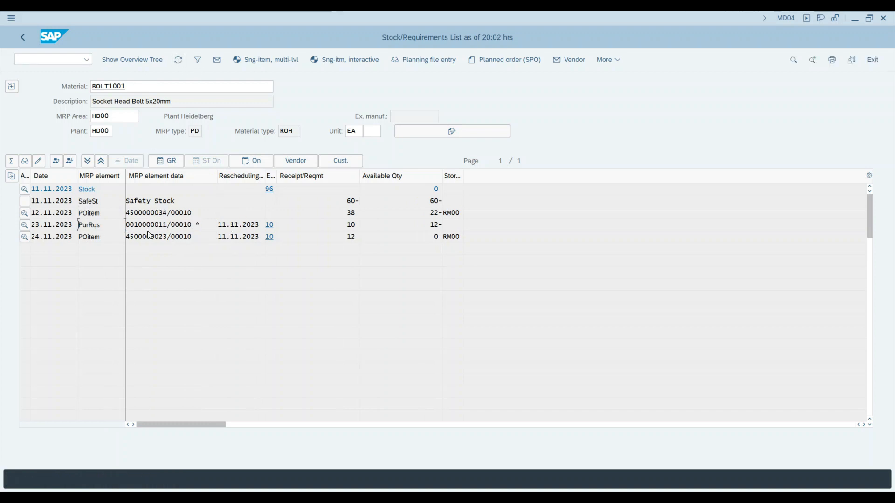
click(158, 212)
click(352, 213)
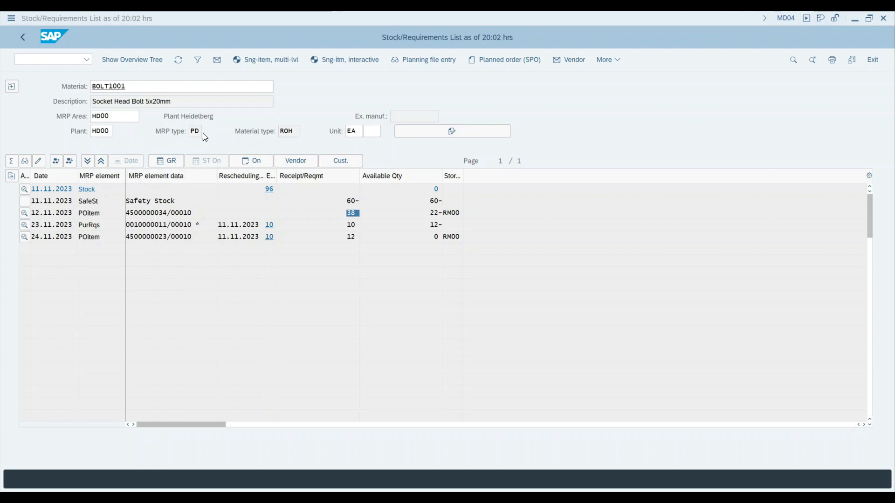
click(300, 163)
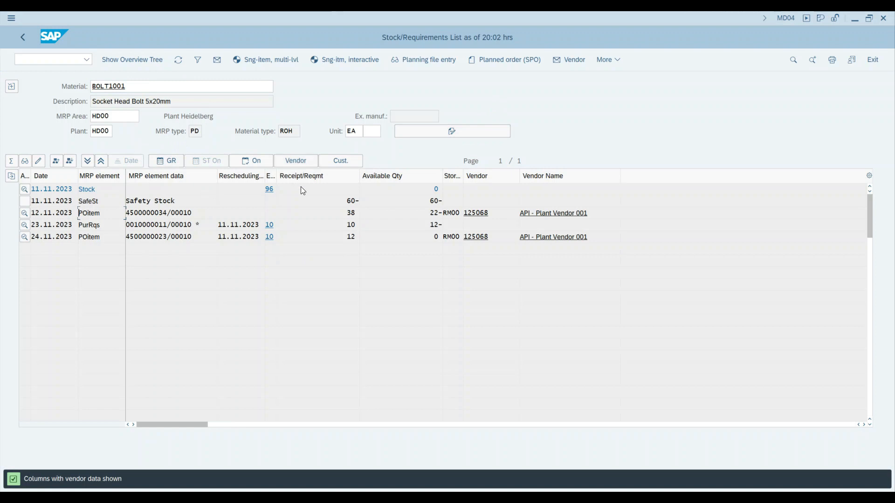